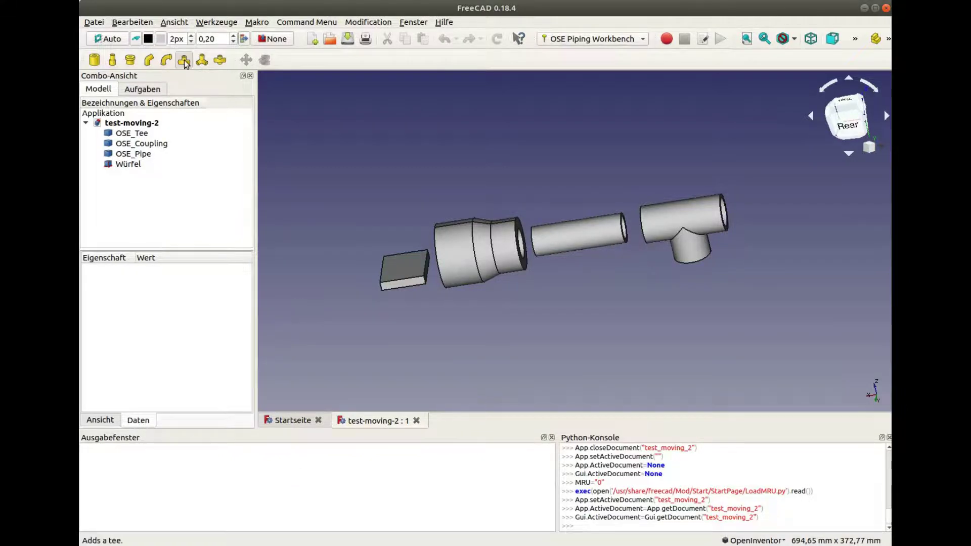
- Open the Create Tee dialog from the OSE Piping toolbar's Add Tee button
click(202, 60)
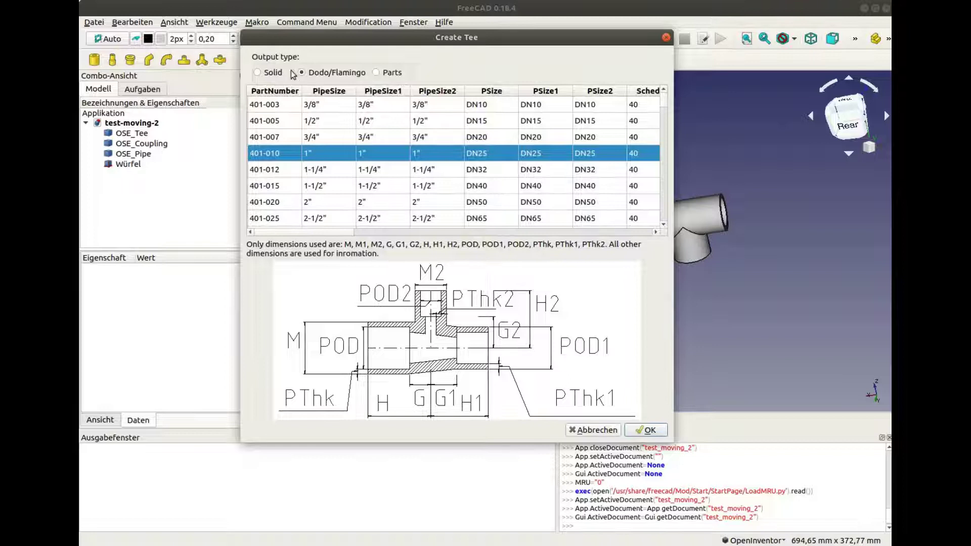
- Cancel the Create Tee dialog with Abbrechen so no new tee is added
click(589, 432)
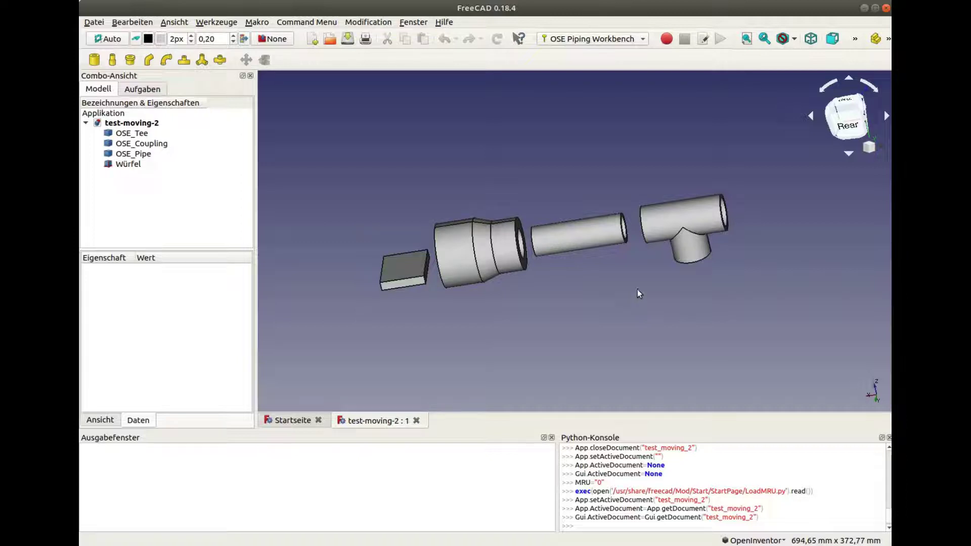
- Orbit the model, then snap to a straight Rear view of the four parts
mouse_move(751, 206)
mouse_down()
mouse_move(792, 185)
mouse_move(753, 216)
mouse_move(767, 210)
mouse_up()
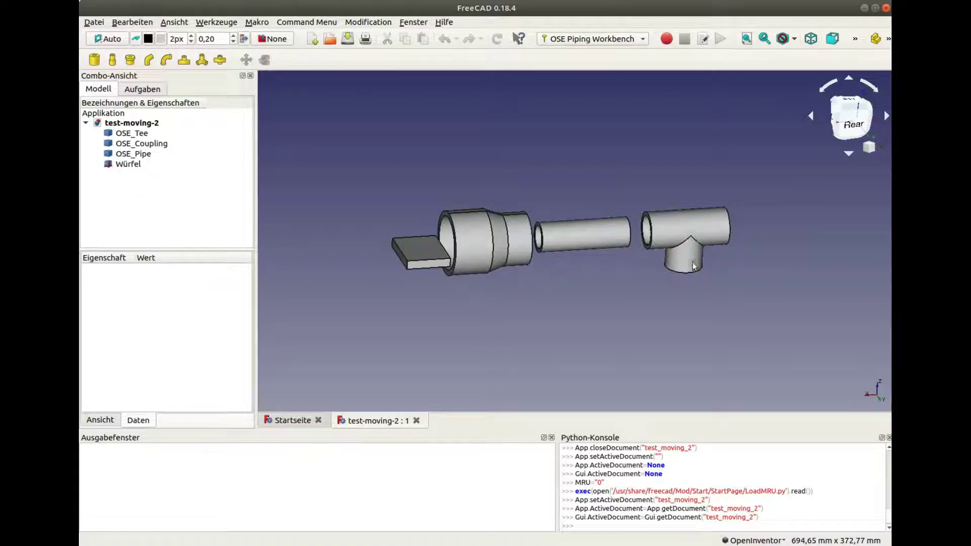
key(4)
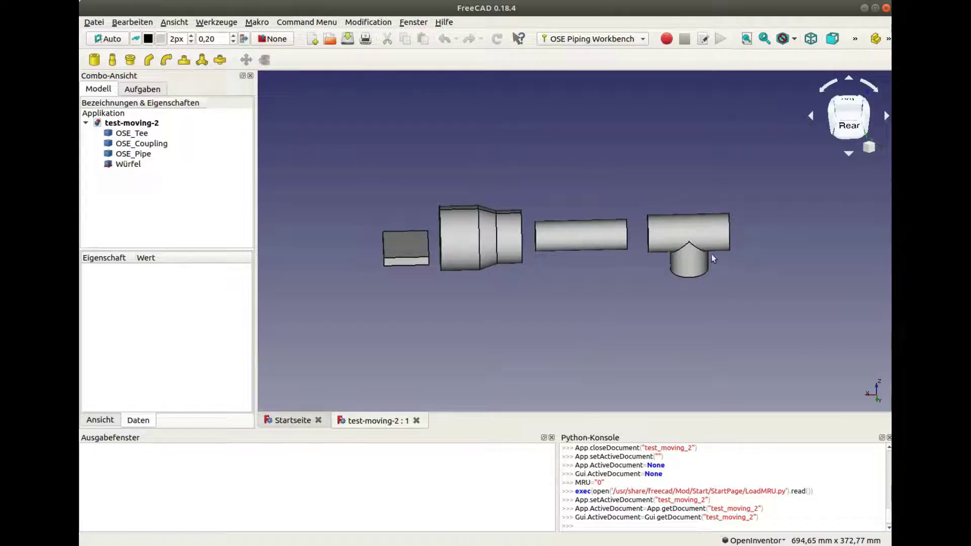
- Select OSE_Tee in the Move around panel and rotate it about port 1
click(651, 243)
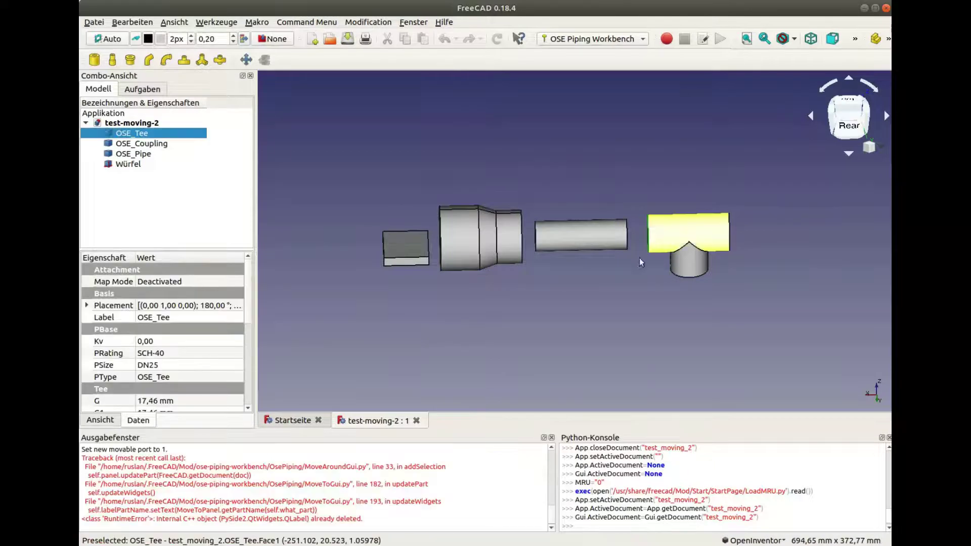
click(246, 60)
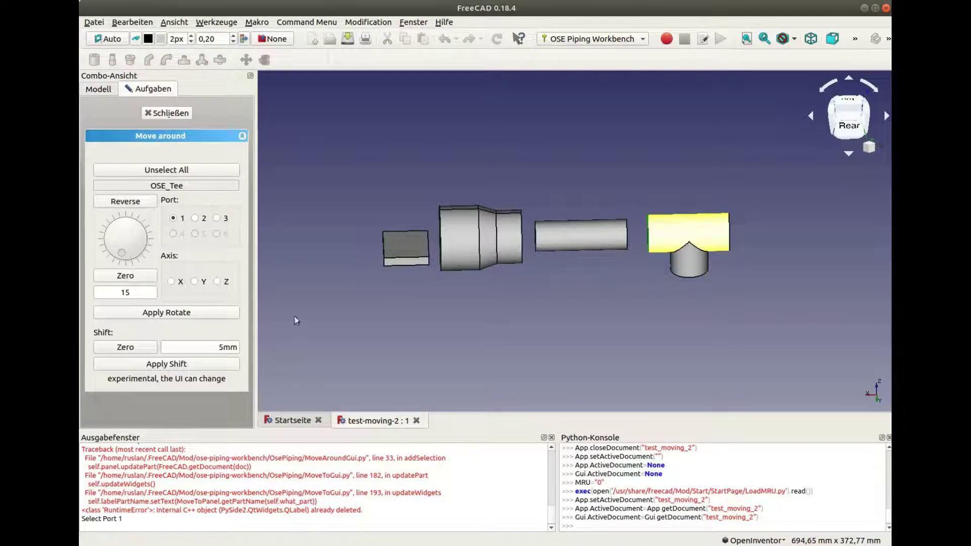
click(237, 313)
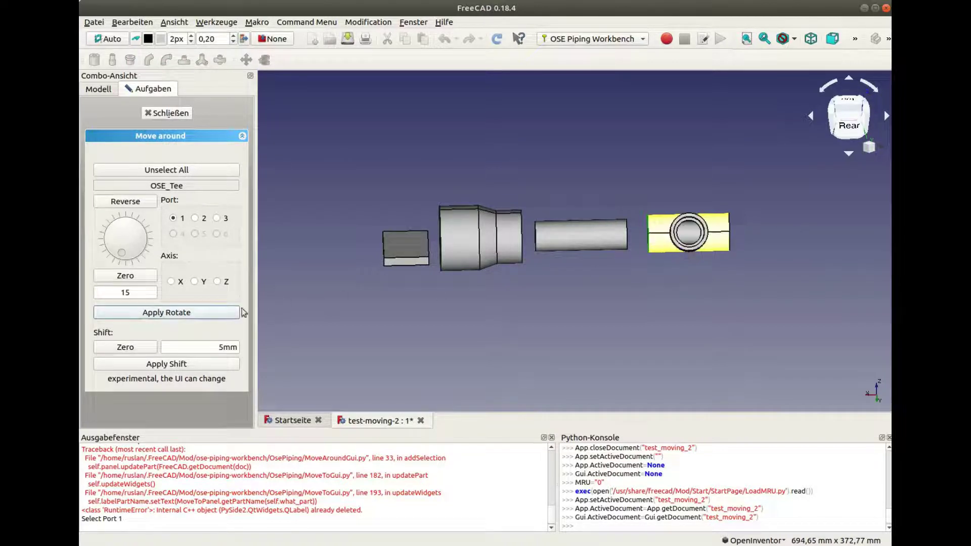
click(211, 317)
click(212, 318)
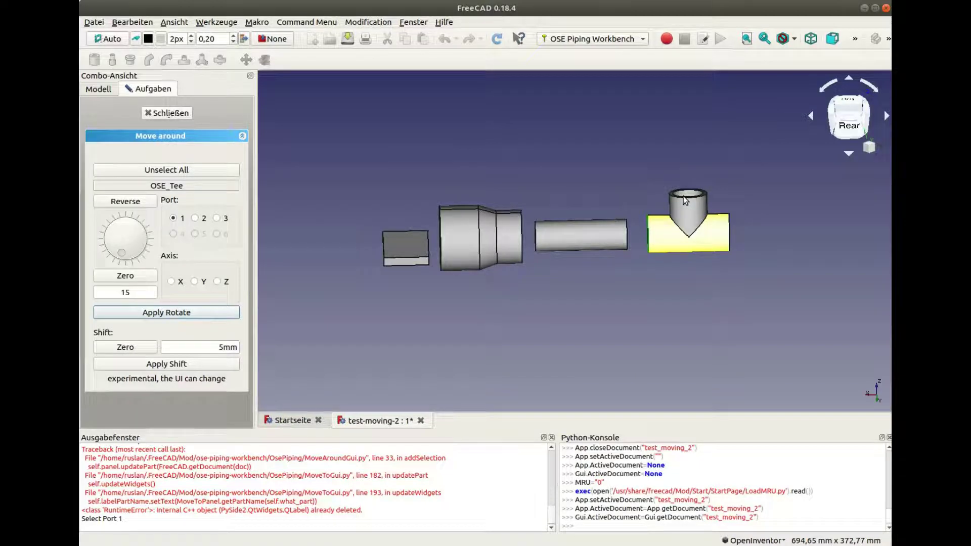
- Rotate the tee about its top branch port, then repeatedly about port 2
click(688, 194)
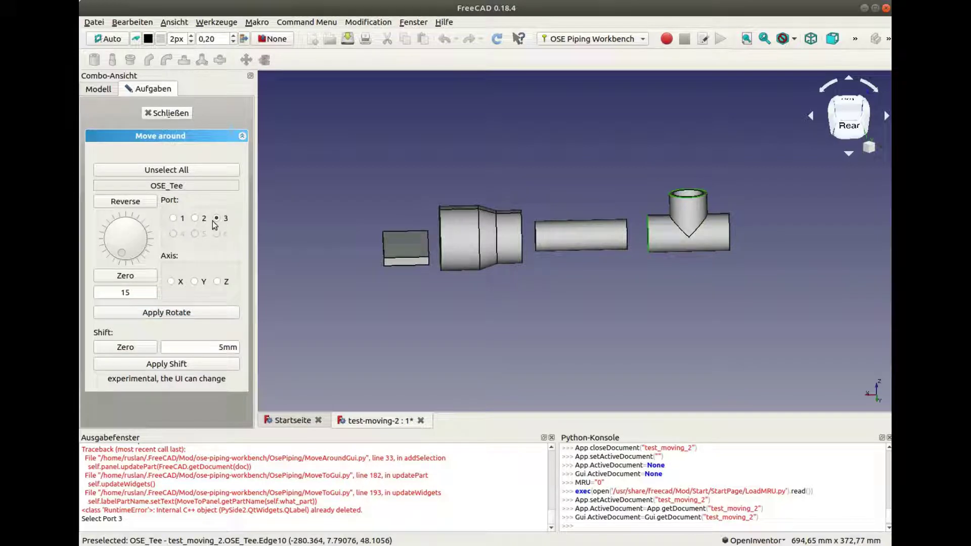
click(196, 313)
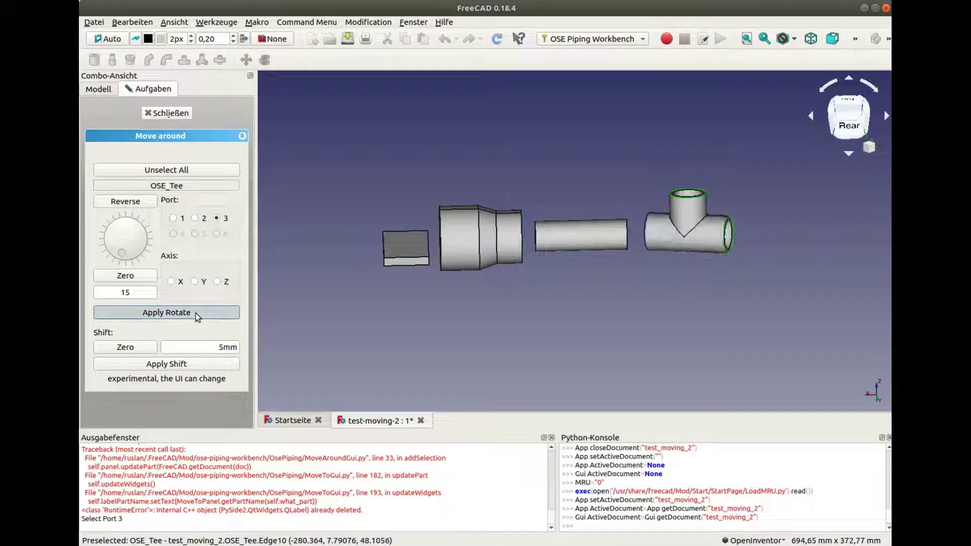
click(196, 313)
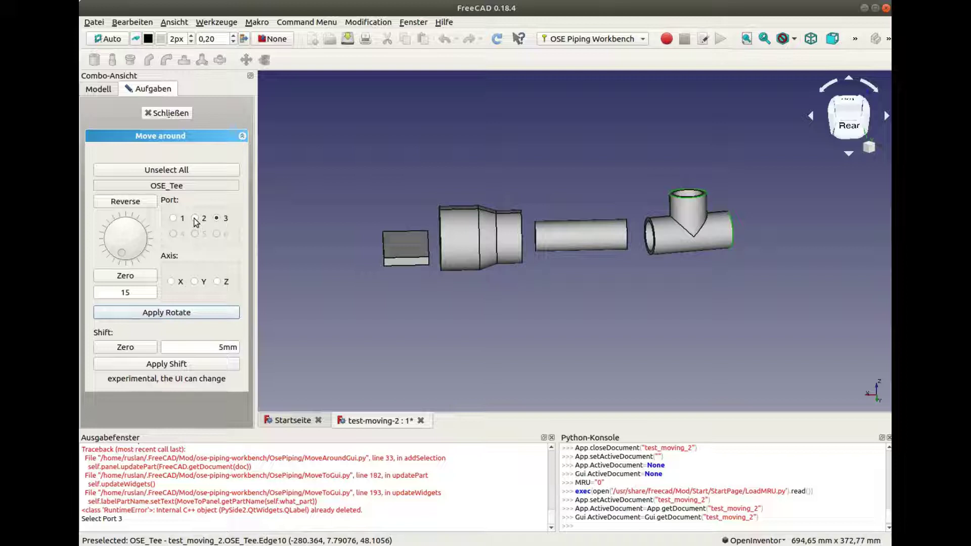
click(195, 218)
click(213, 311)
click(213, 311)
click(213, 311)
click(213, 311)
click(214, 311)
click(213, 311)
click(212, 309)
- Rotate the tee once more, then shift it two 5 mm steps left toward the pipe
click(211, 311)
click(211, 311)
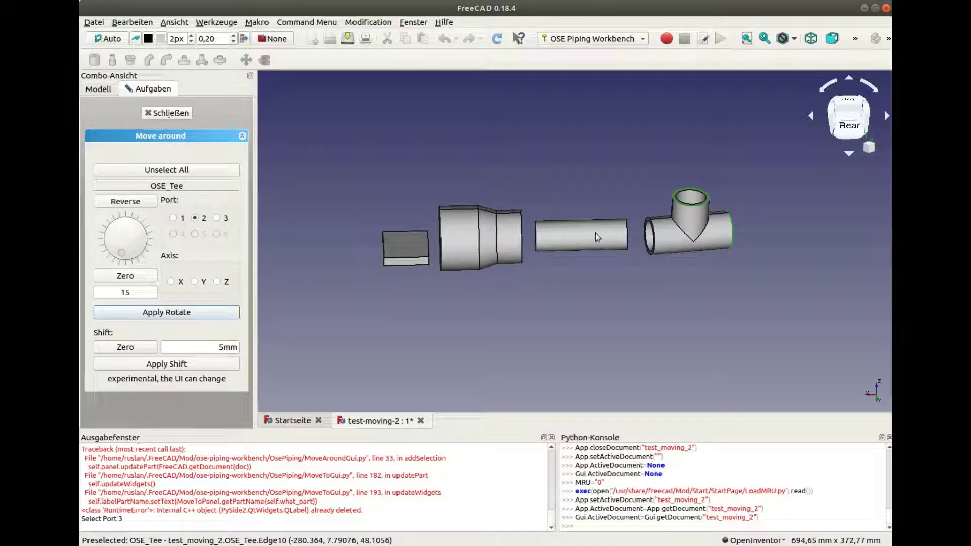
click(660, 239)
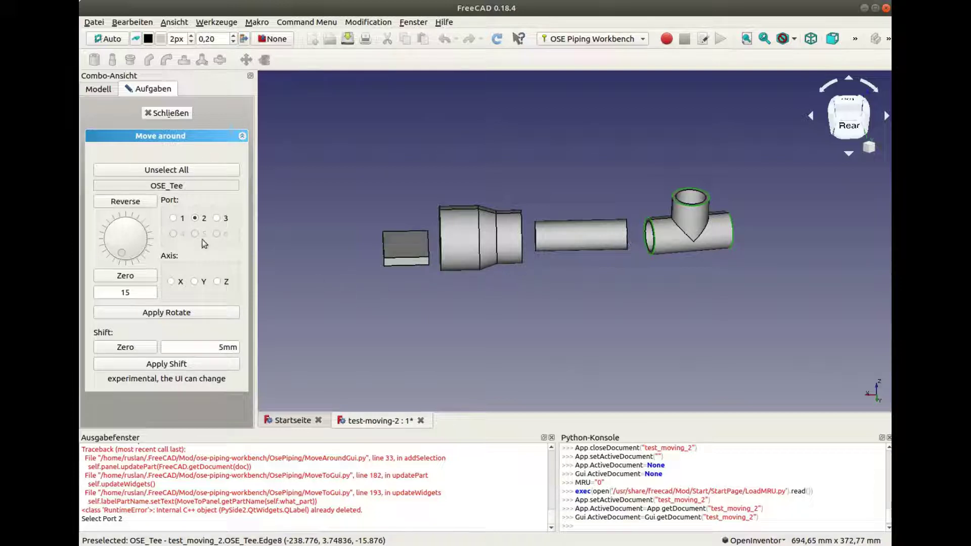
click(197, 367)
click(197, 369)
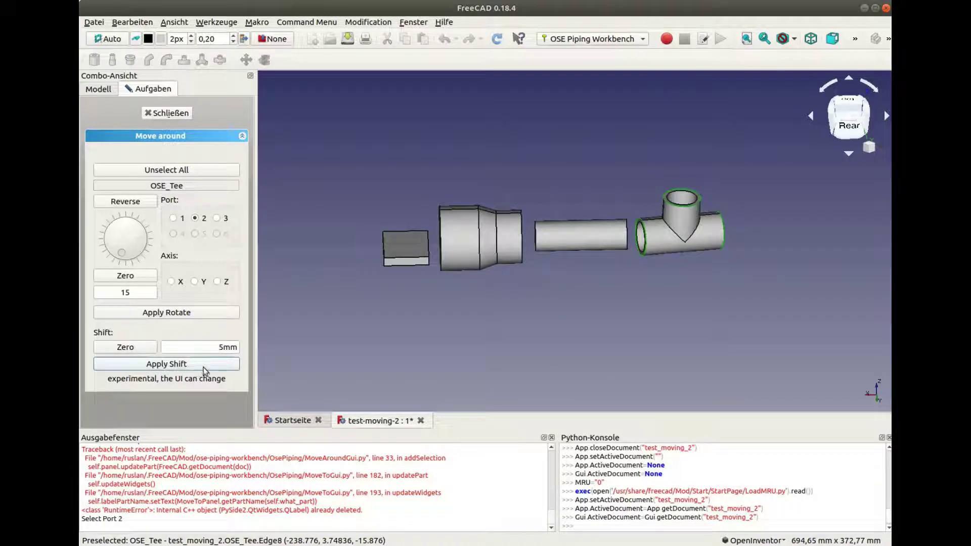
click(686, 215)
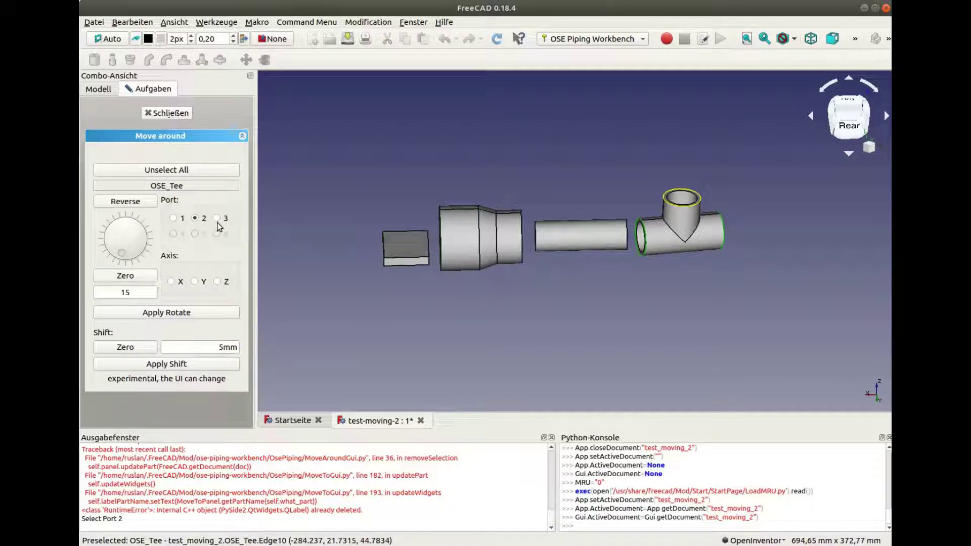
- Pick the tee's top branch port and shift the tee up three steps
click(221, 172)
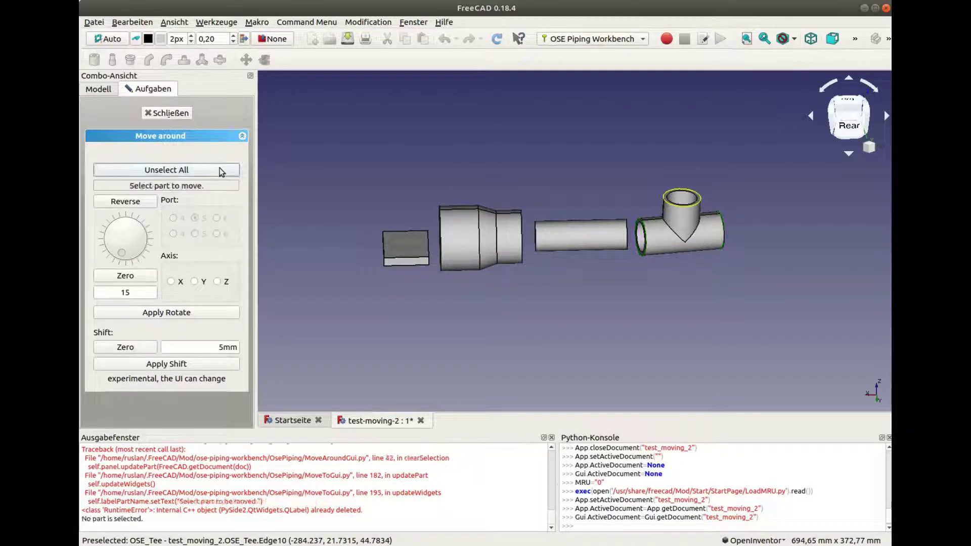
click(684, 207)
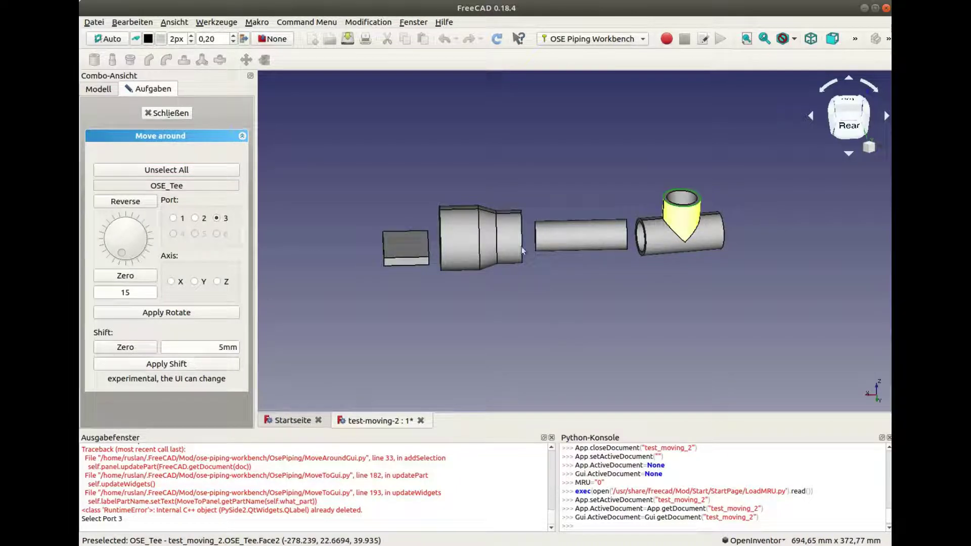
click(211, 363)
click(211, 363)
click(212, 363)
- Rotate the tee five steps about its axis until the branch points up, then close the panel
click(219, 315)
click(219, 316)
click(220, 315)
click(219, 317)
click(219, 317)
click(219, 317)
click(219, 317)
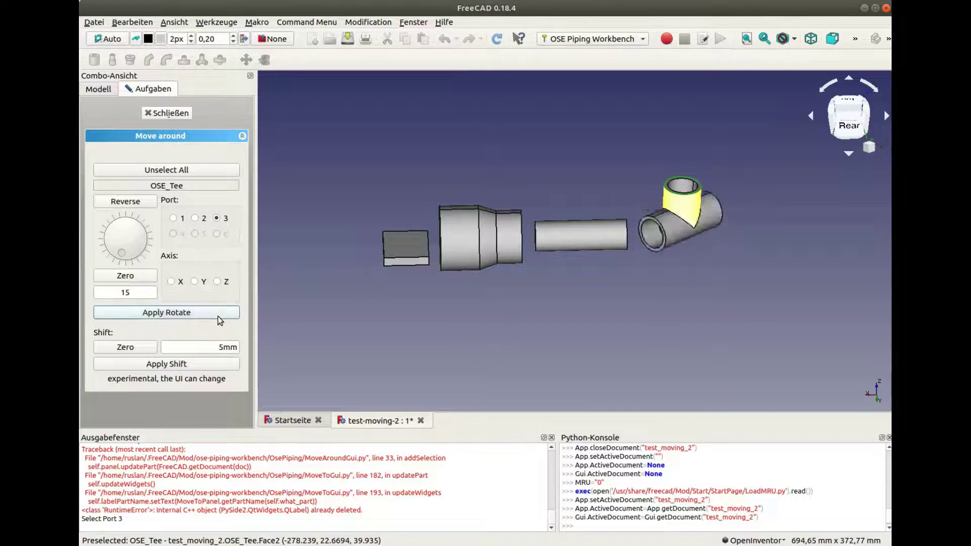
click(167, 113)
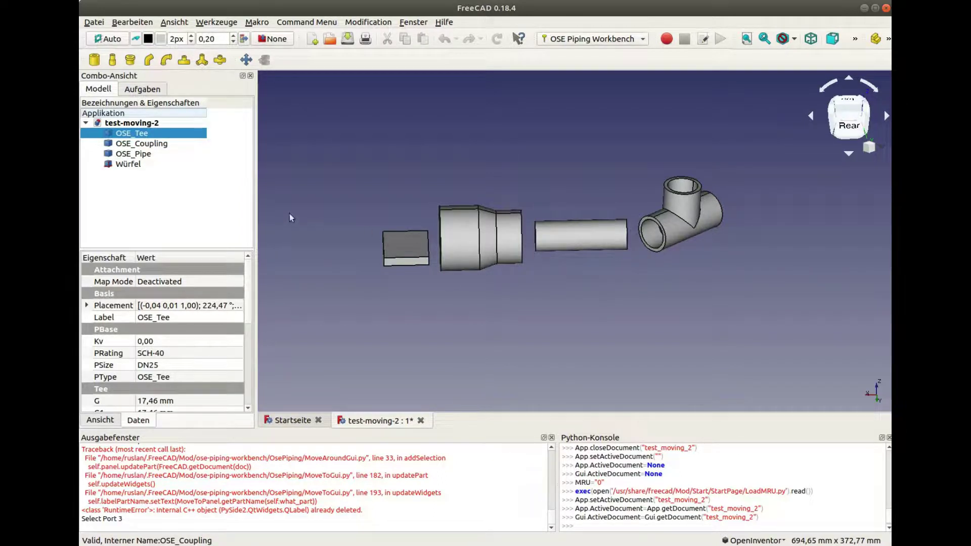
- Deselect the tee, select the pipe's end edge and add the tee's open end
click(216, 205)
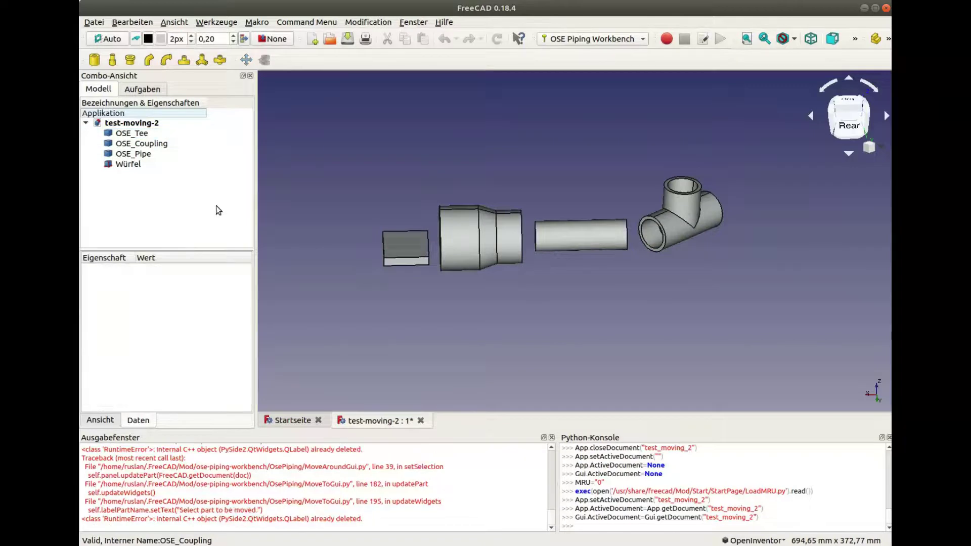
click(626, 245)
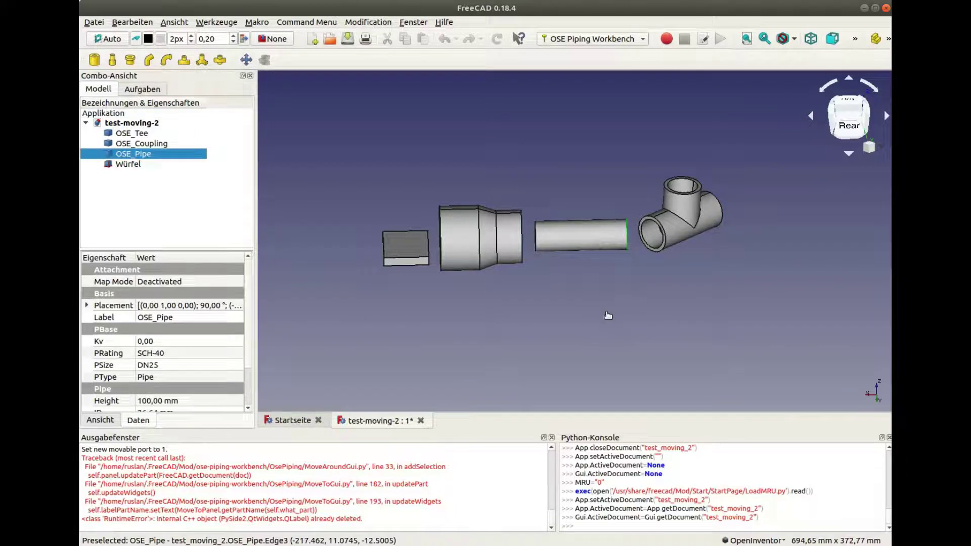
ctrl+click(662, 240)
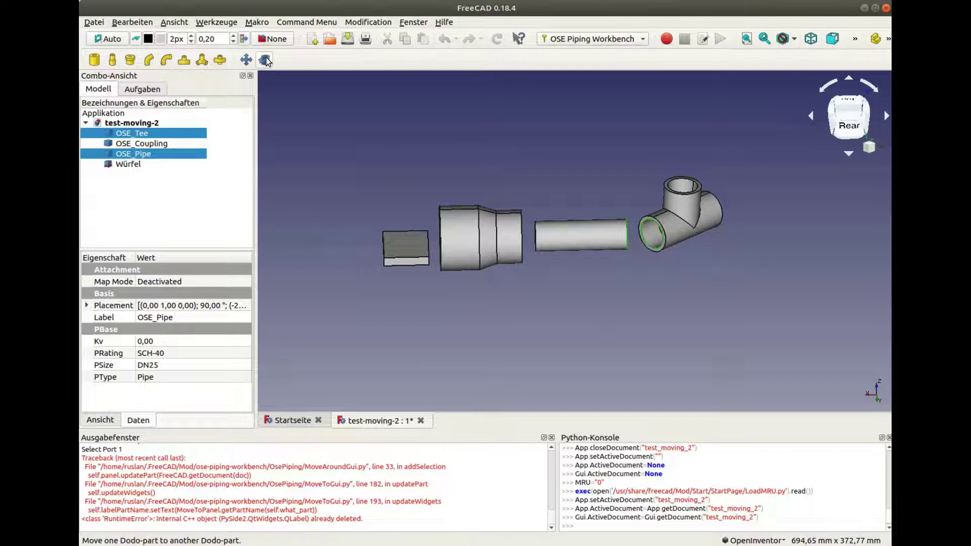
- Move OSE_Pipe onto the tee's port 1, then port 2, finally top port 3 with a 10mm gap
click(264, 60)
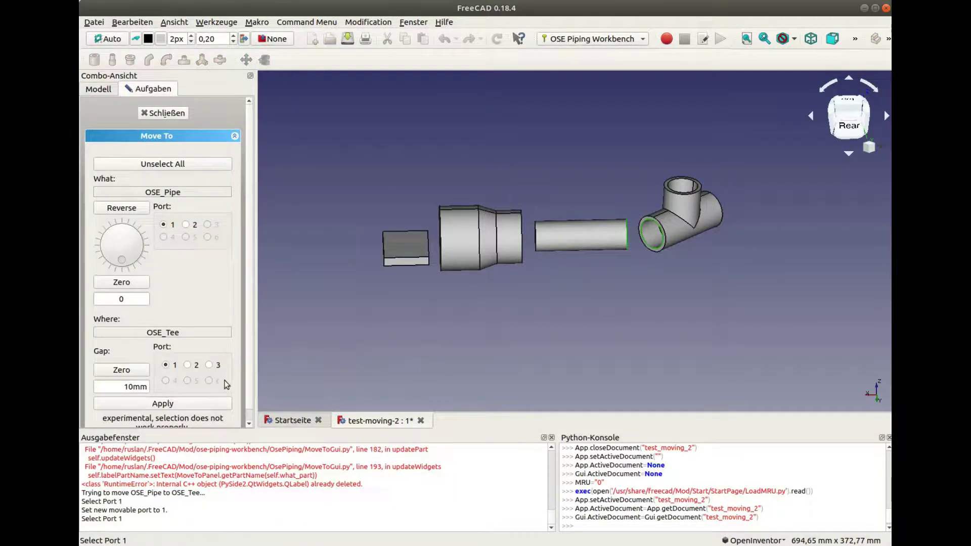
scroll(250, 320, down, 1)
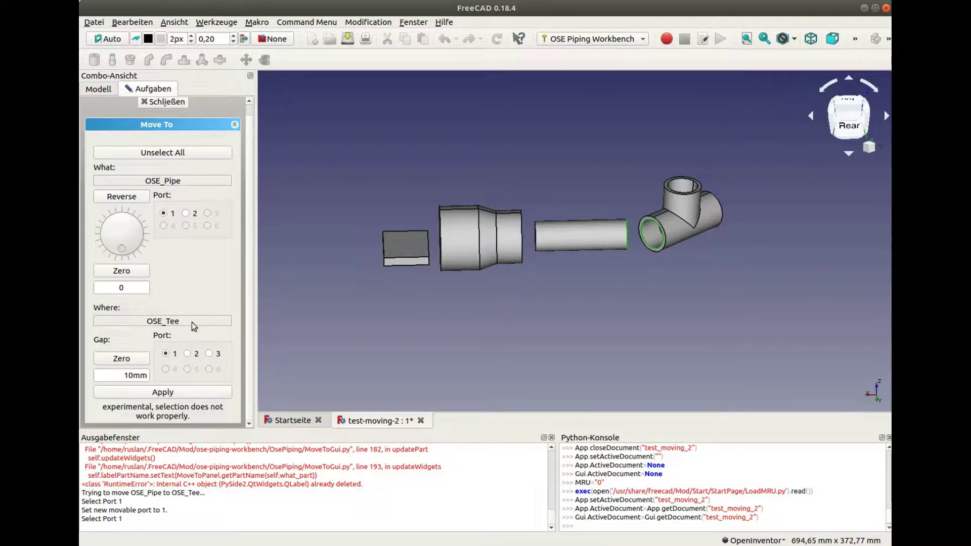
click(188, 398)
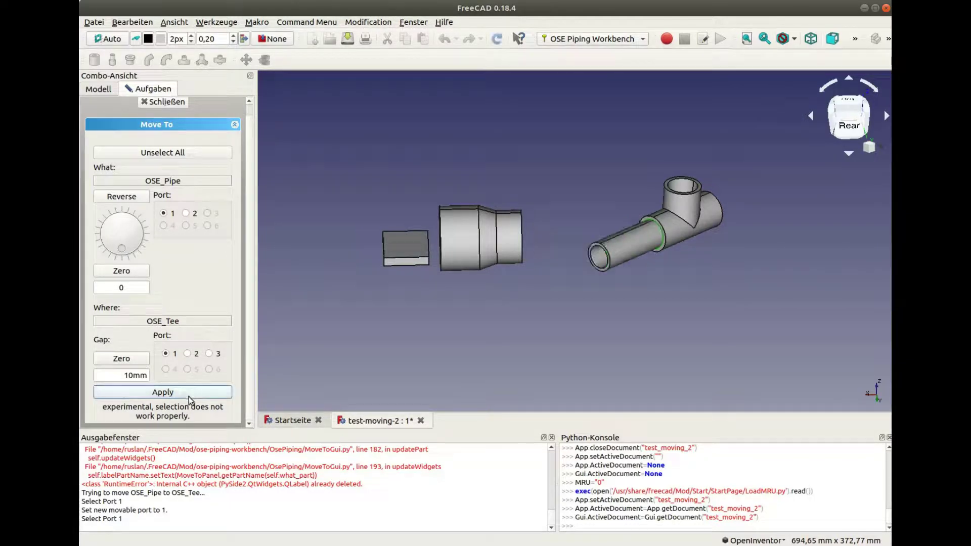
click(188, 353)
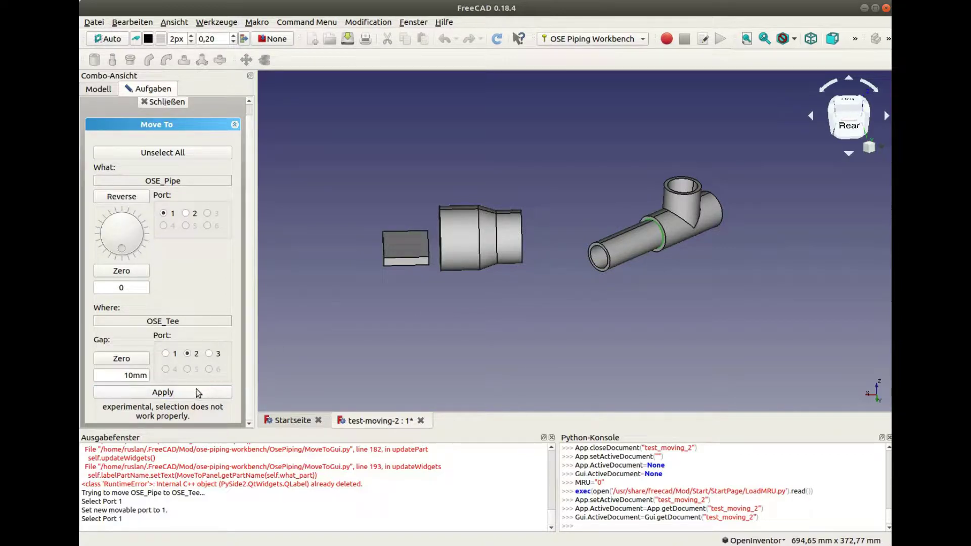
click(192, 390)
click(217, 355)
click(211, 391)
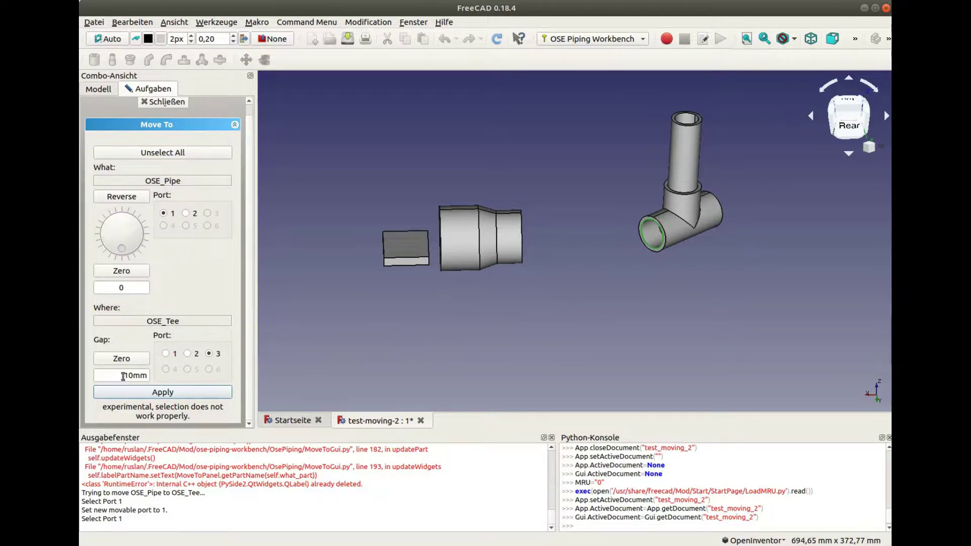
drag(123, 375, 127, 375)
text(5)
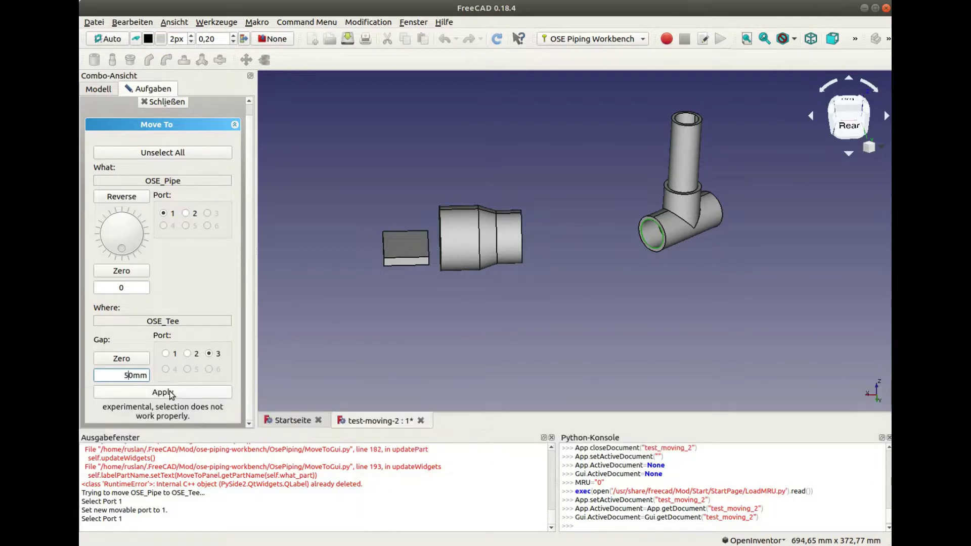
click(171, 393)
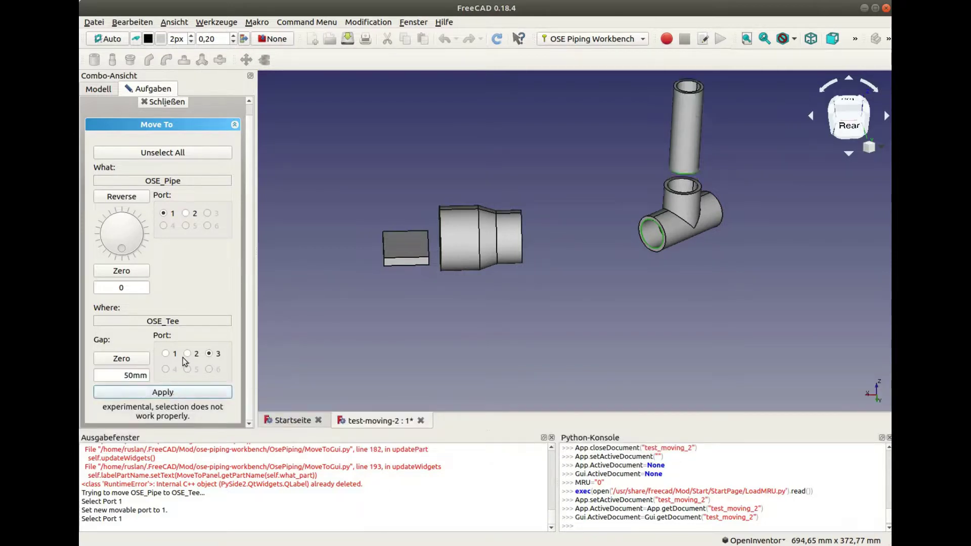
click(187, 353)
click(184, 392)
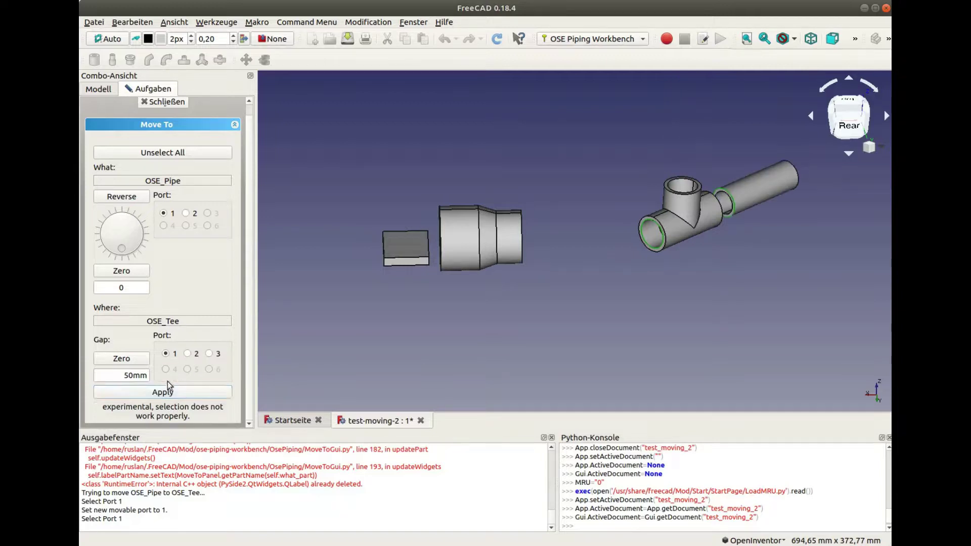
click(171, 393)
click(187, 354)
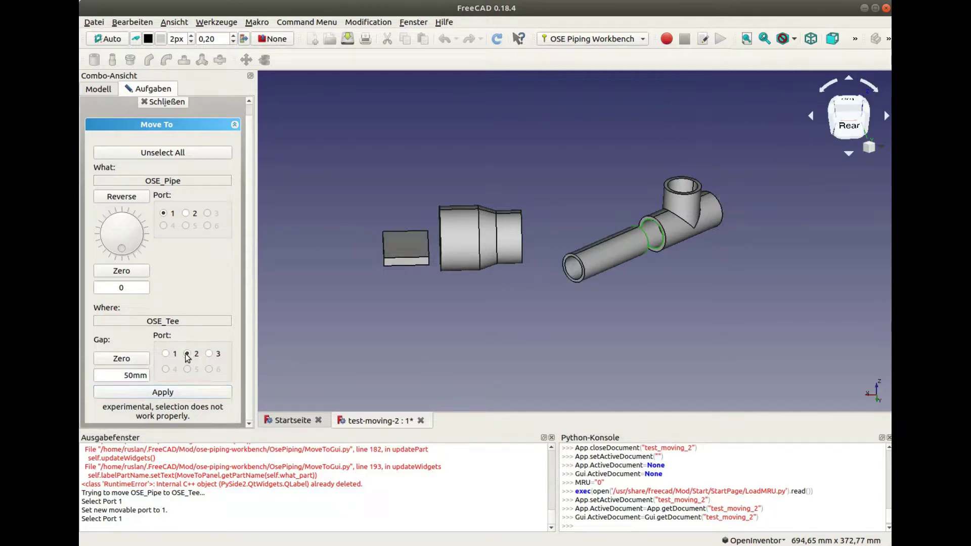
click(186, 392)
click(208, 354)
click(204, 391)
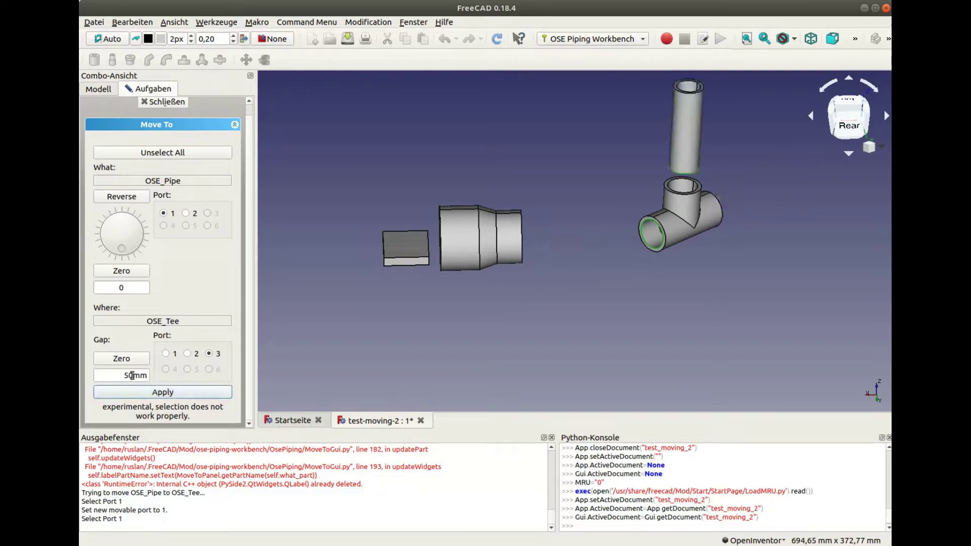
drag(129, 375, 123, 375)
text(1)
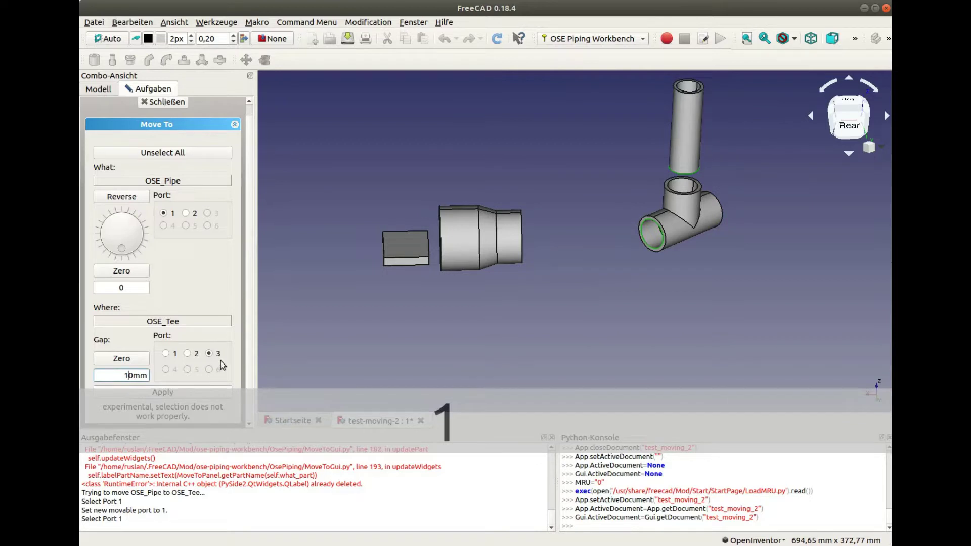
click(208, 387)
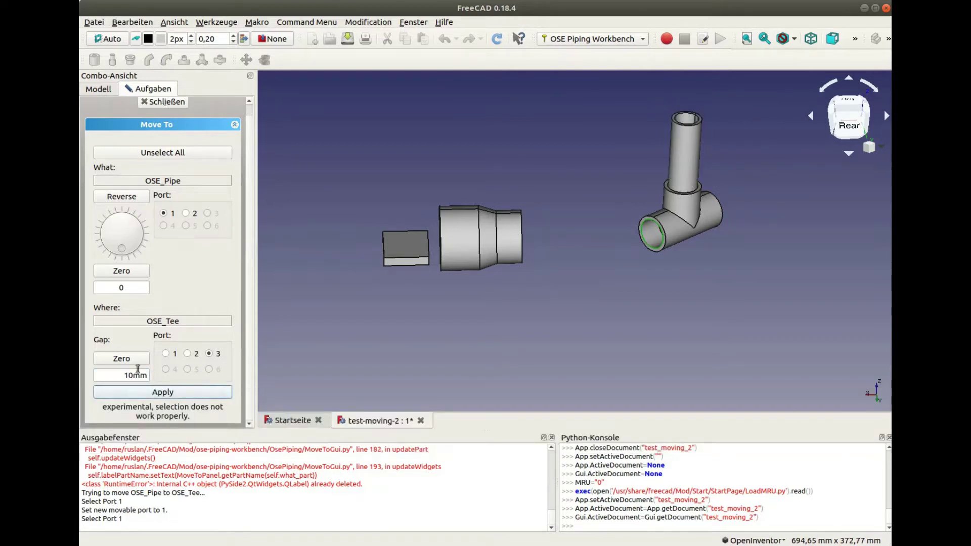